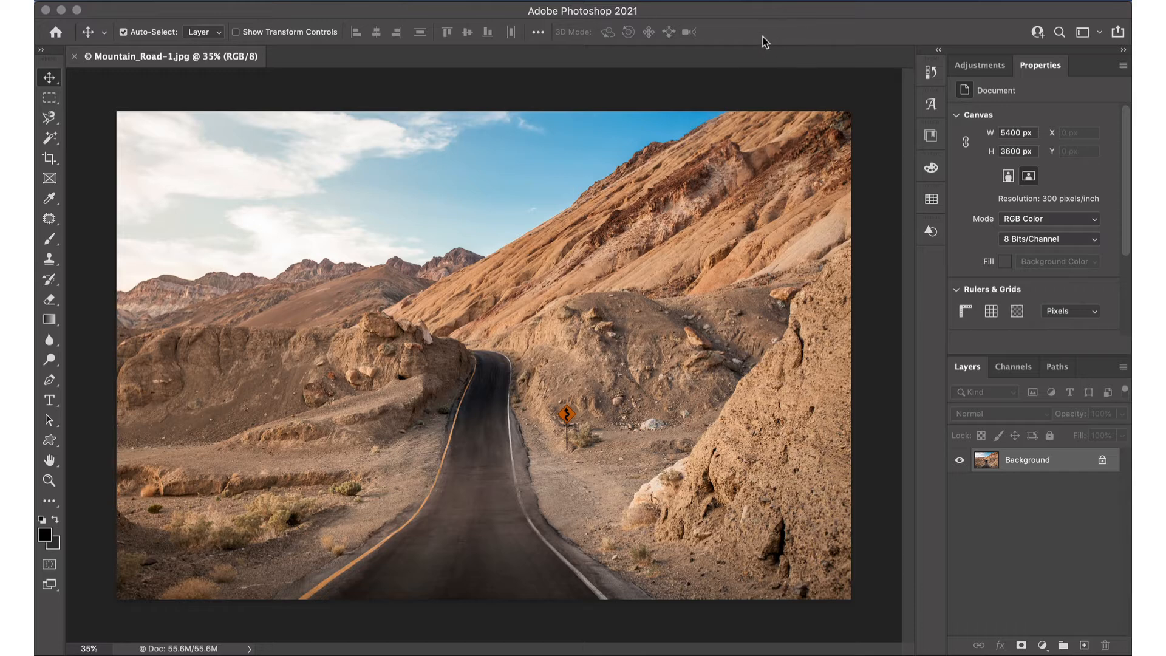
- Start Sky Replacement on the mountain road photo and browse the preset skies, keeping the selected sunset sky
click(195, 3)
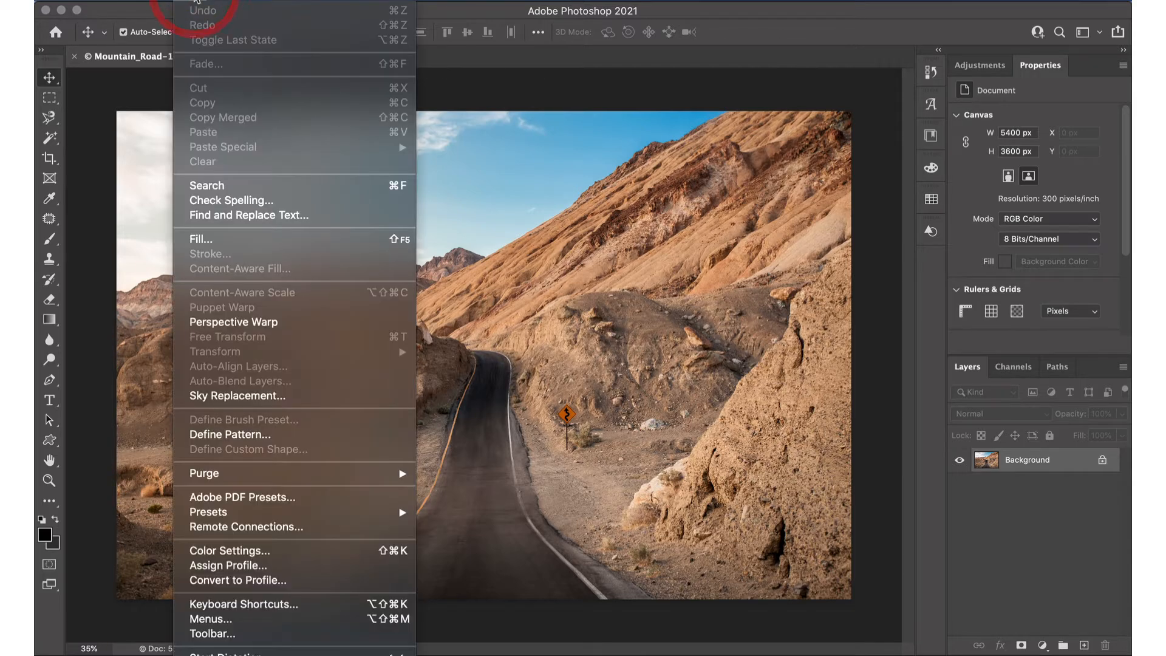
click(213, 396)
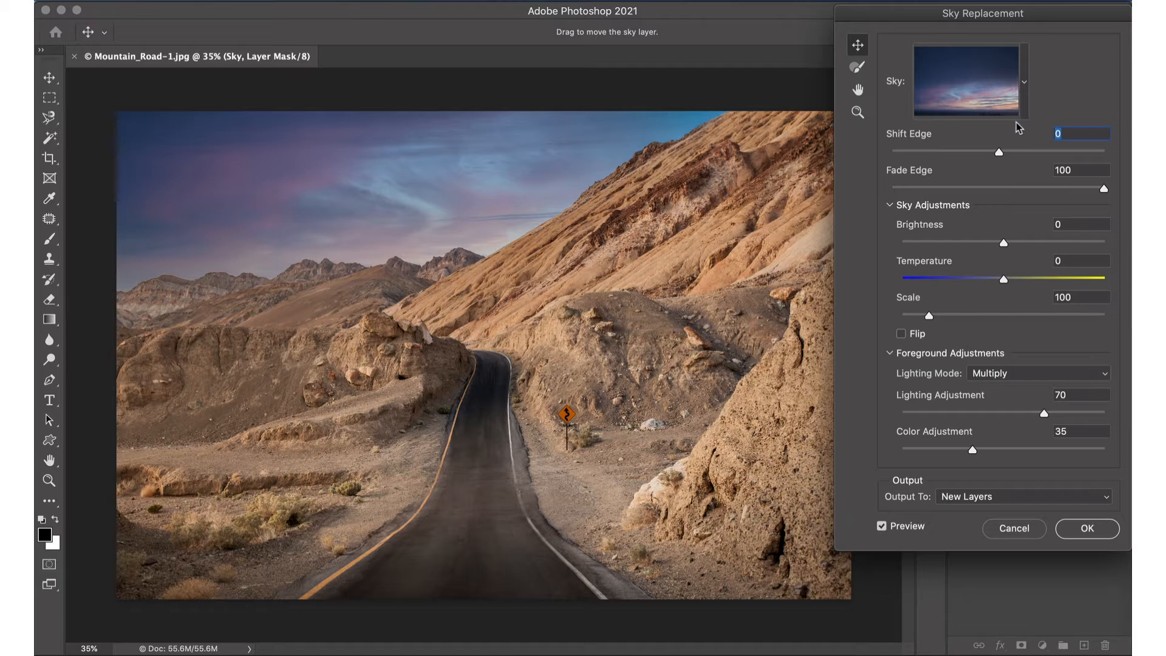
click(1025, 84)
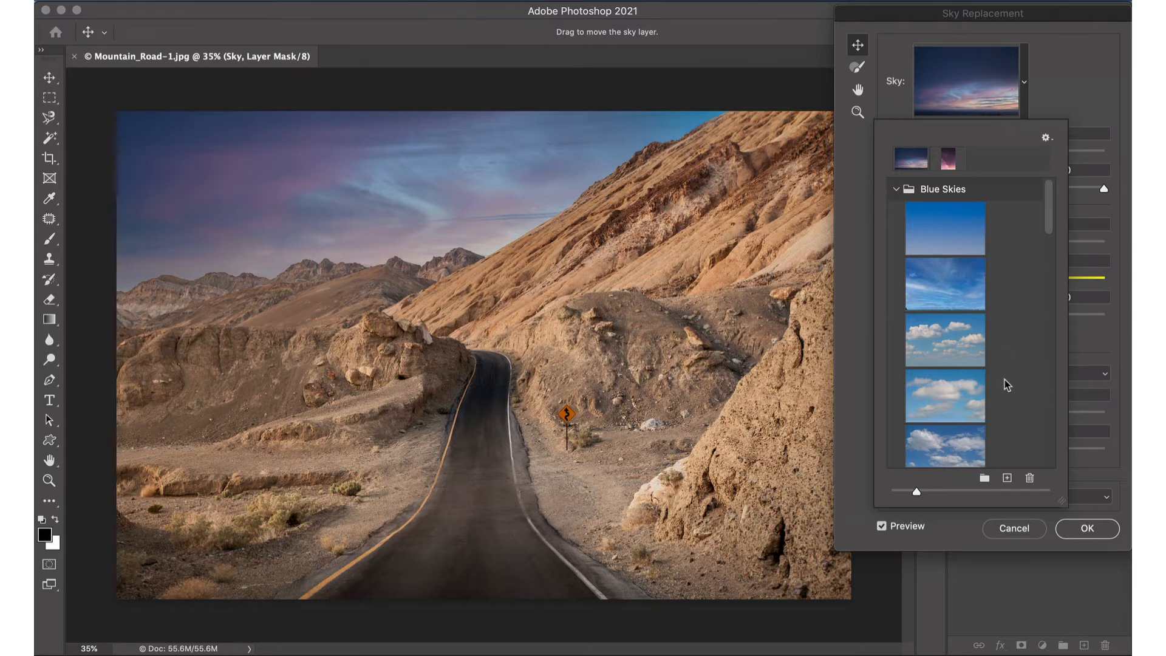
scroll(1005, 380, down, 10)
scroll(1004, 380, down, 3)
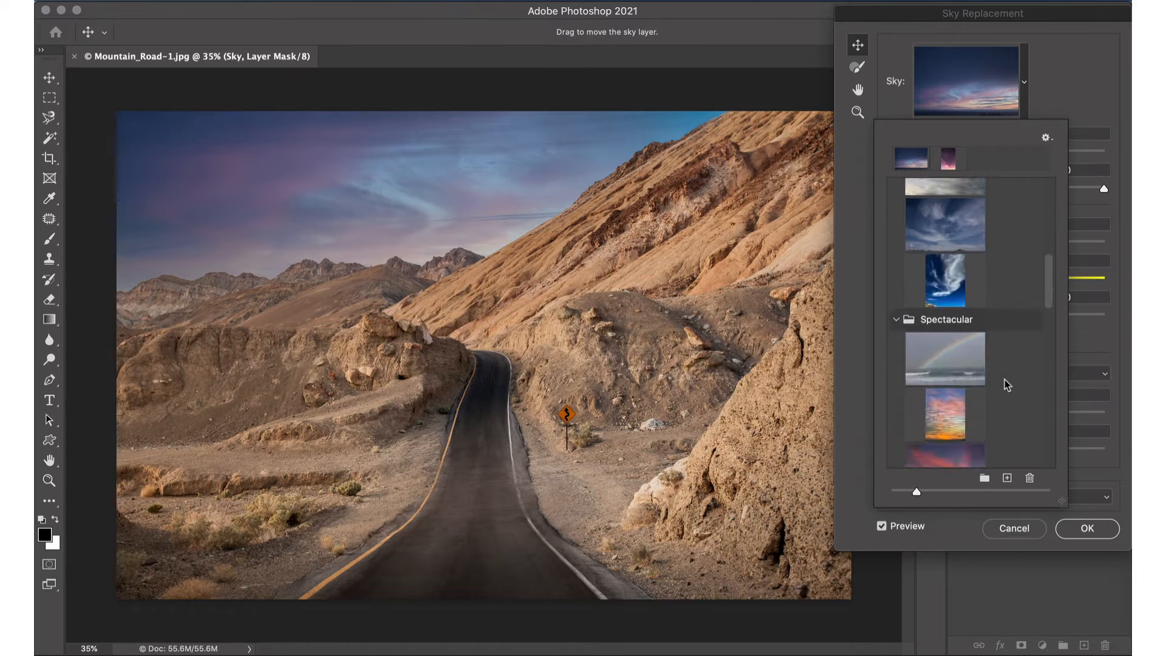
scroll(1007, 385, up, 12)
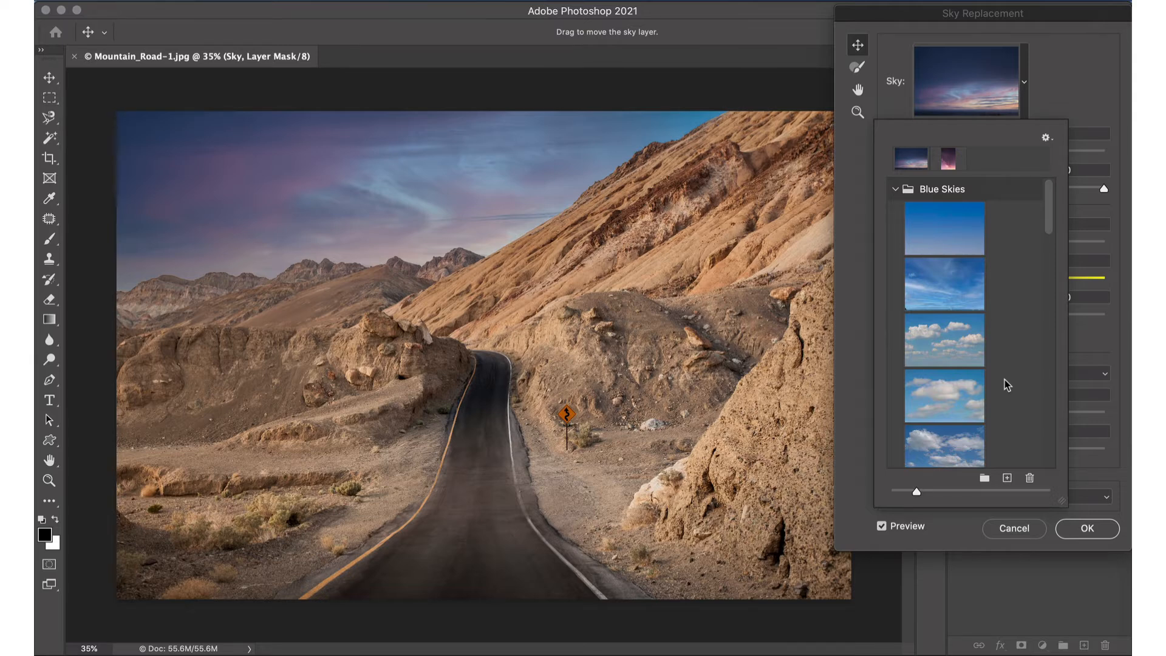
click(1027, 85)
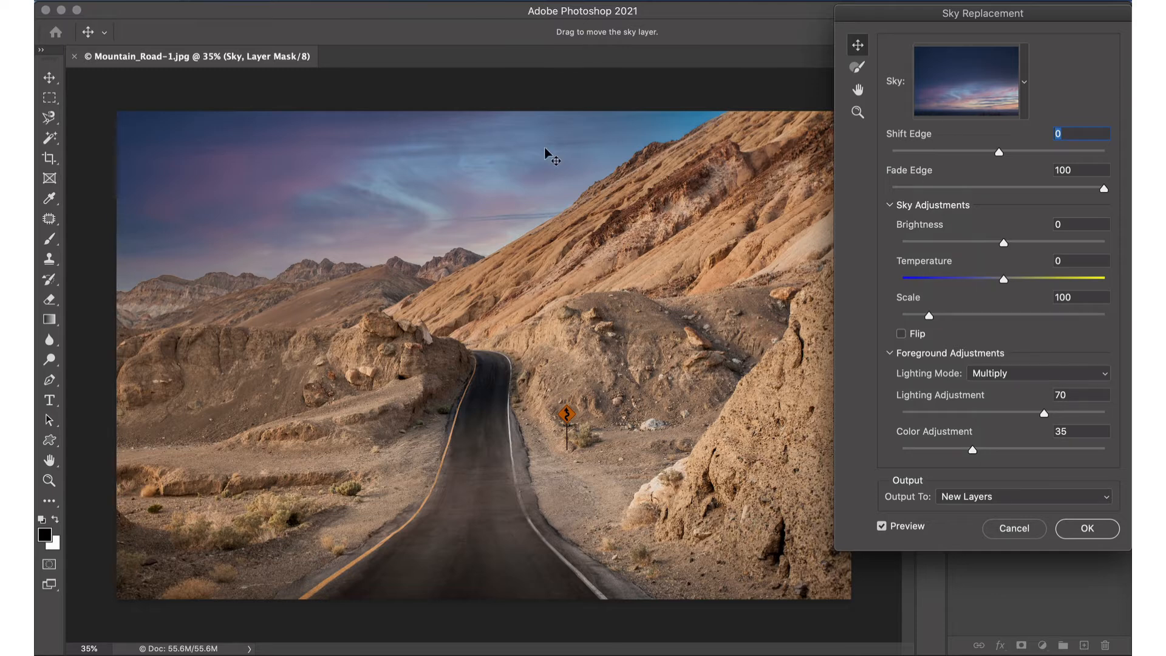
- Try different vertical and horizontal positions for the sunset sky behind the mountains
drag(425, 151, 409, 247)
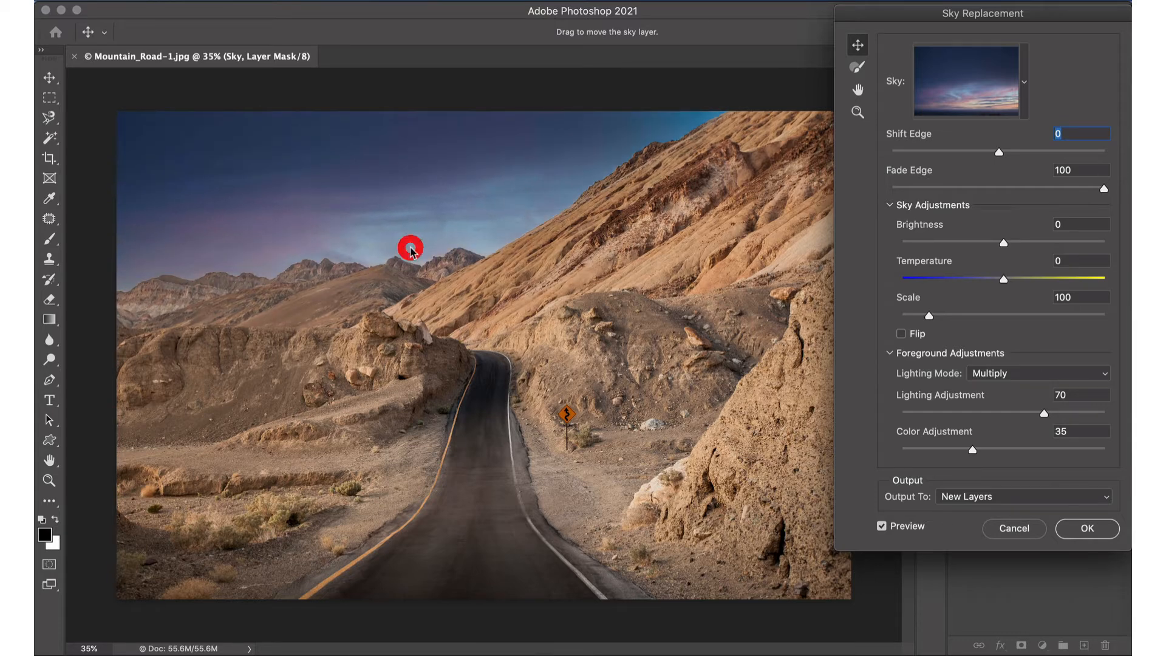
drag(380, 203, 333, 79)
click(255, 276)
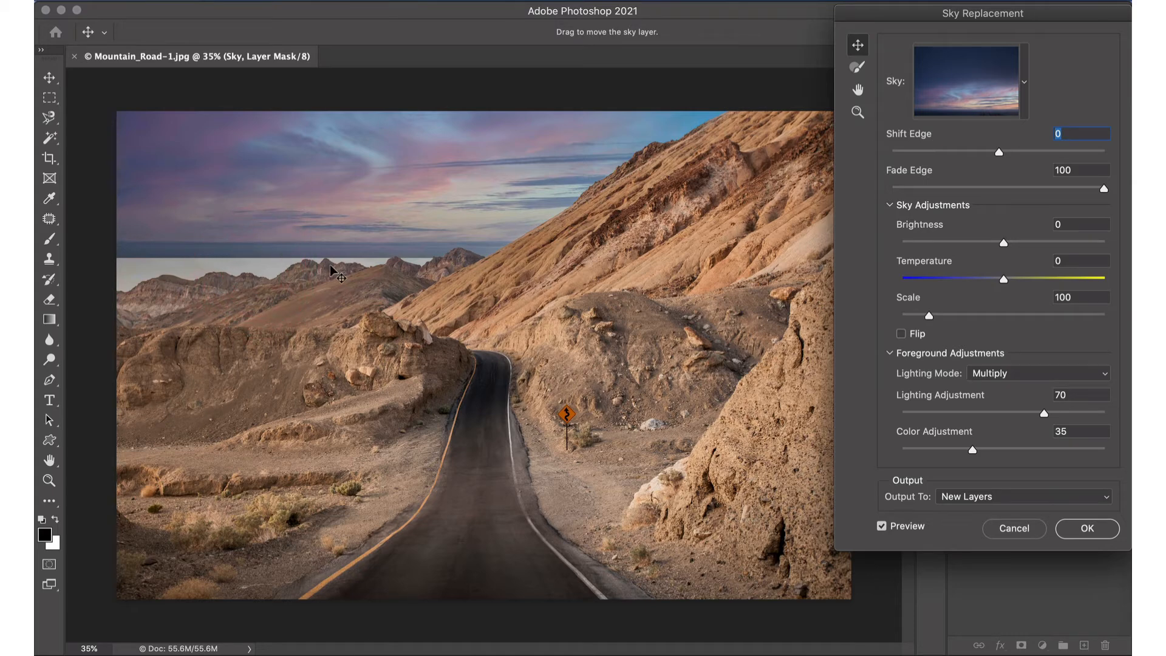
drag(334, 194, 315, 263)
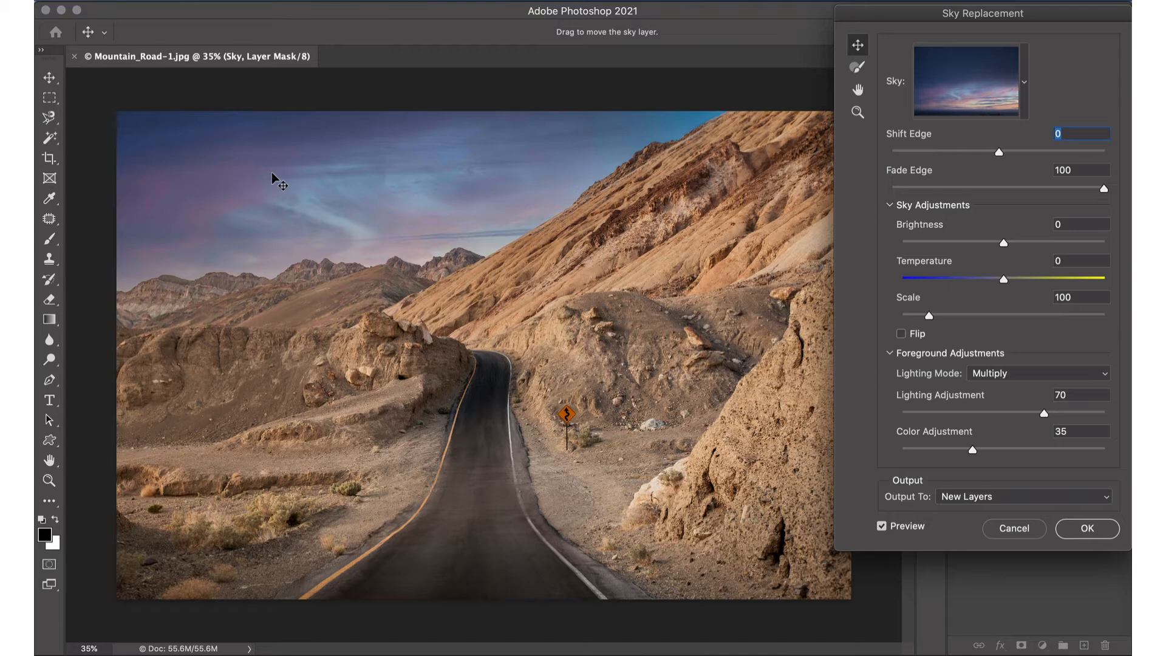
drag(272, 173, 457, 174)
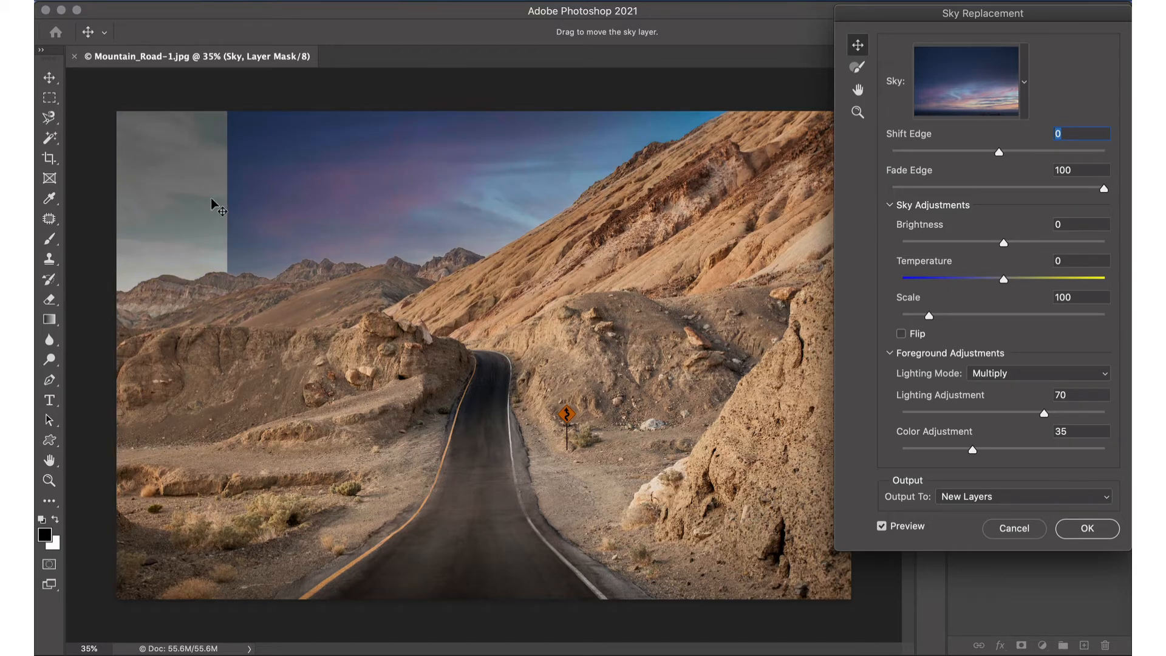
drag(214, 203, 143, 193)
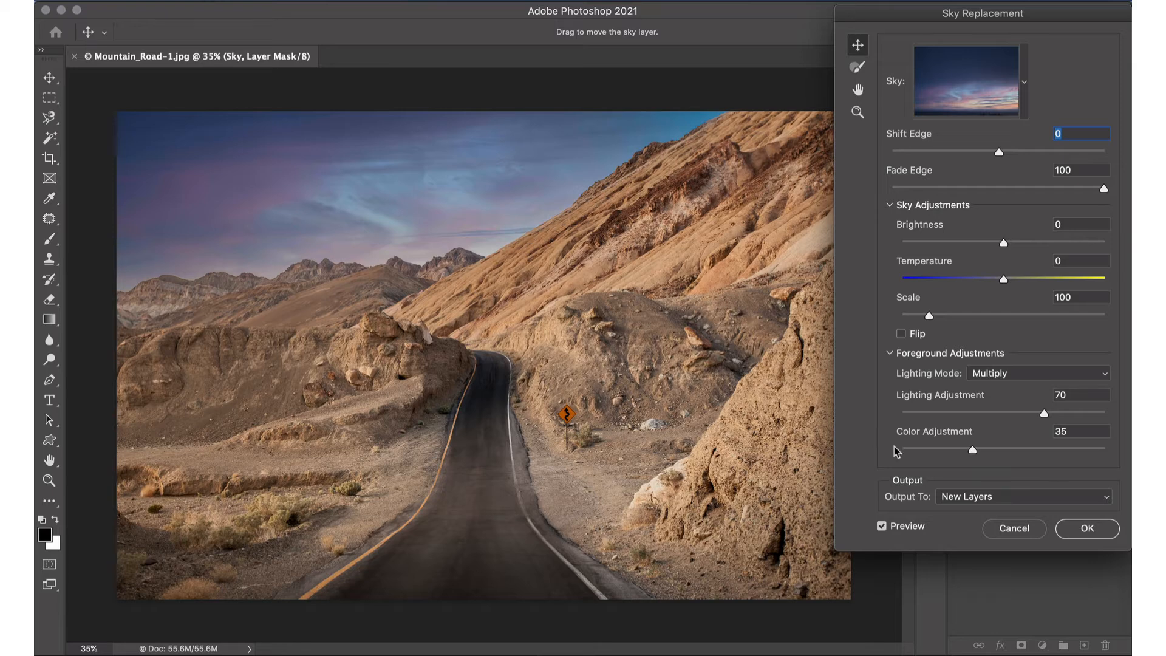
- Flip the replacement sky and reposition it to cover the gap at the photo's left edge
click(901, 334)
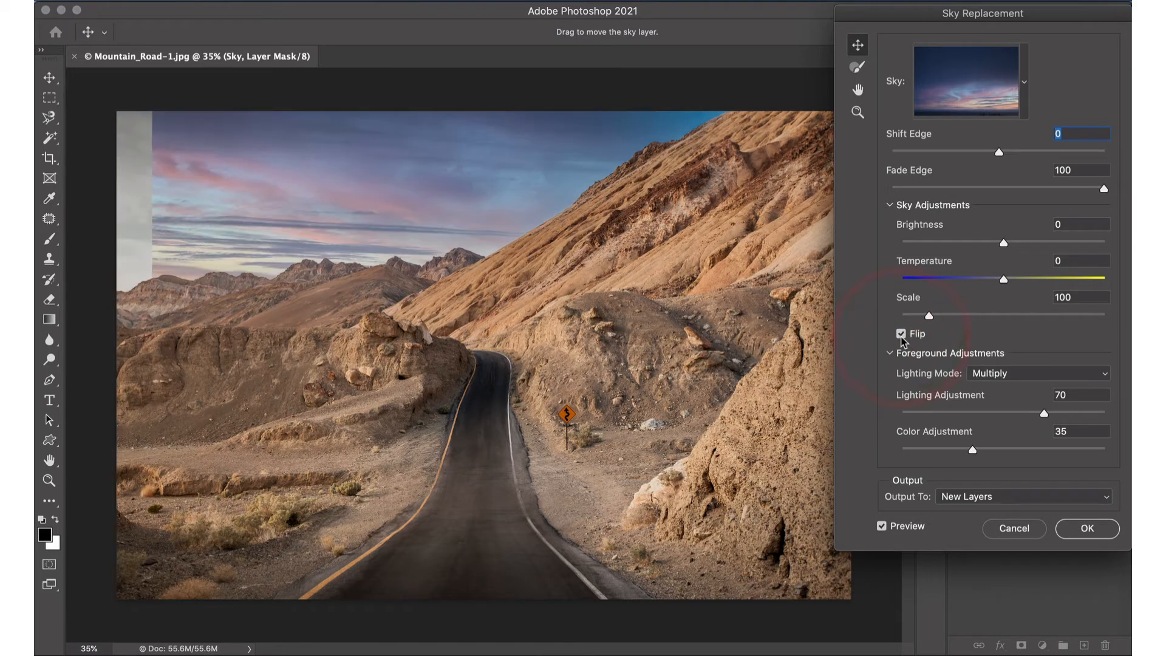
drag(484, 201, 439, 162)
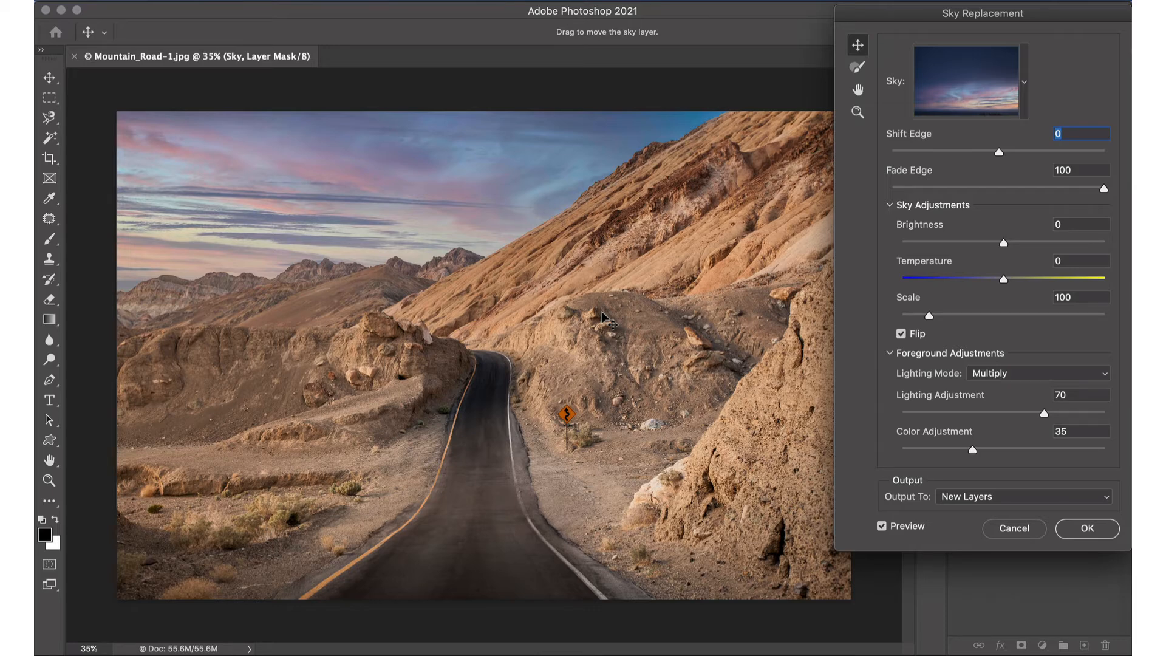
click(900, 334)
click(900, 334)
mouse_move(482, 210)
mouse_down()
mouse_move(513, 208)
mouse_move(433, 210)
mouse_move(403, 187)
mouse_move(385, 202)
mouse_move(495, 208)
mouse_move(484, 198)
mouse_up()
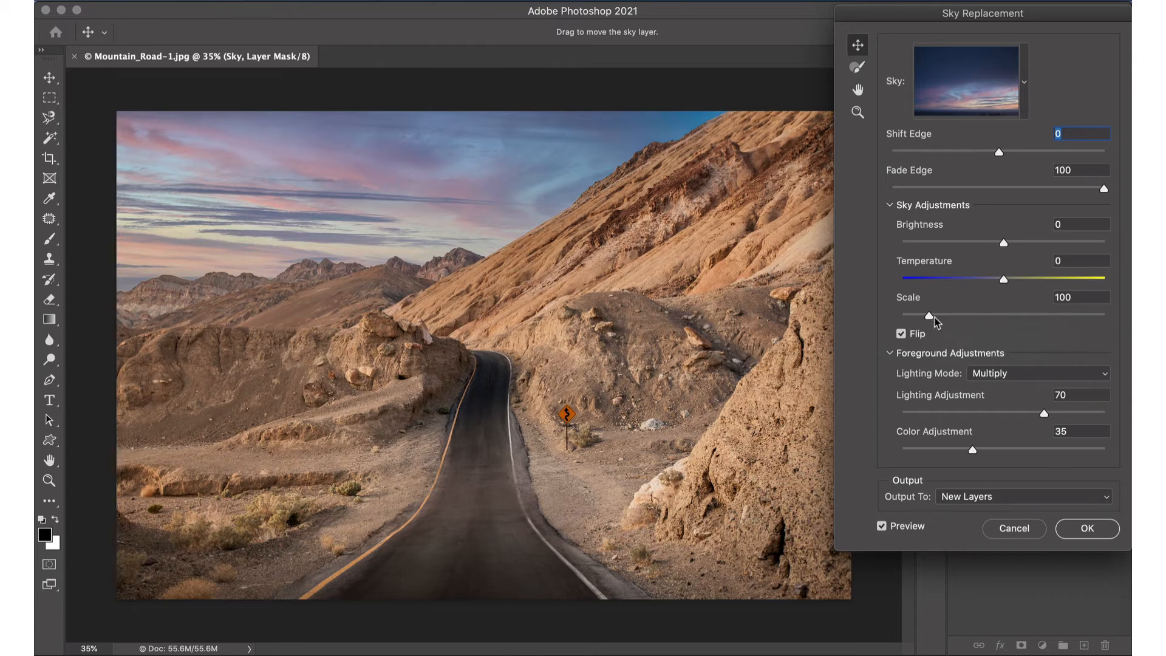
- Set the sky's scale to 130 and reposition the enlarged clouds above the mountain ridge
drag(929, 316, 948, 316)
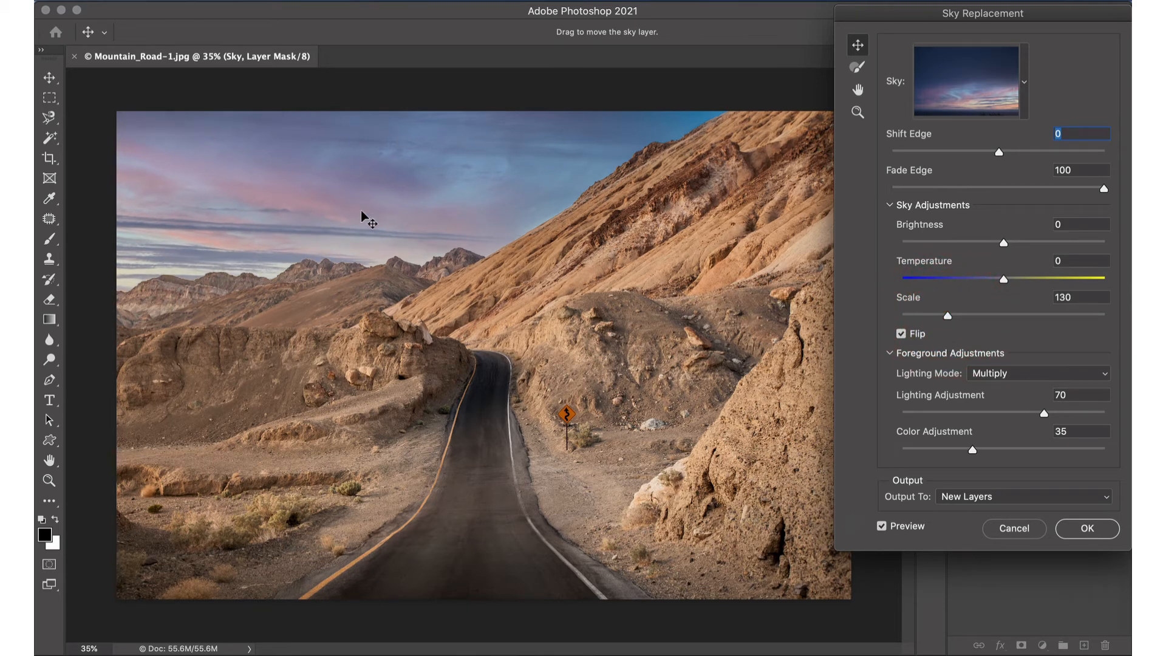
drag(362, 216, 381, 169)
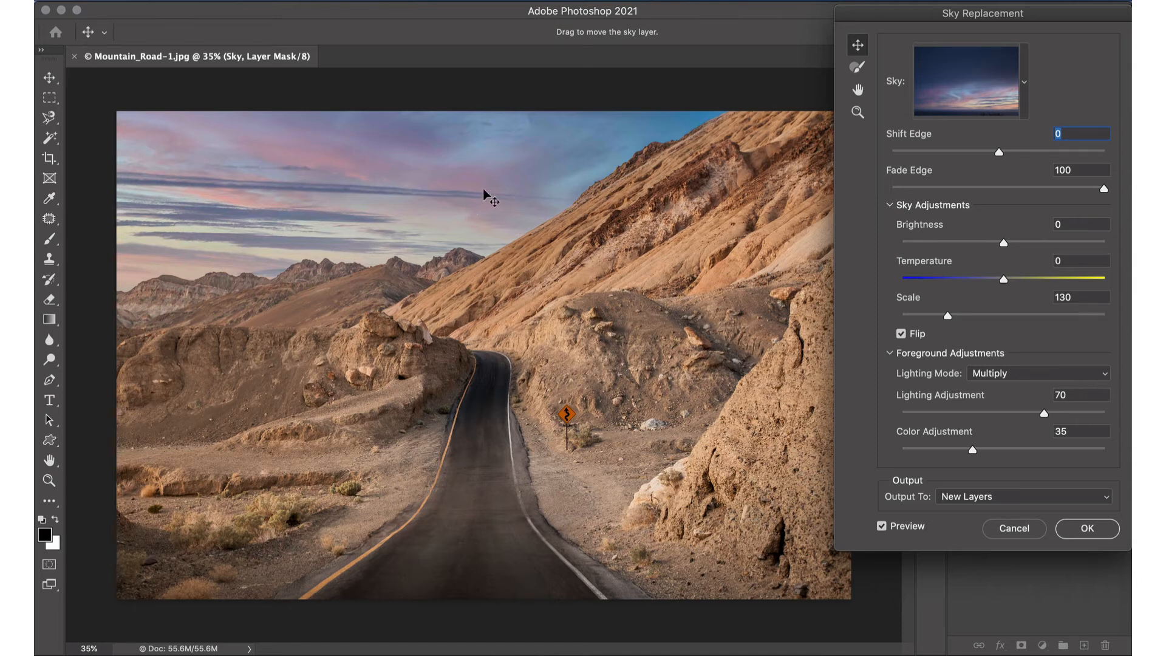
drag(483, 189, 471, 217)
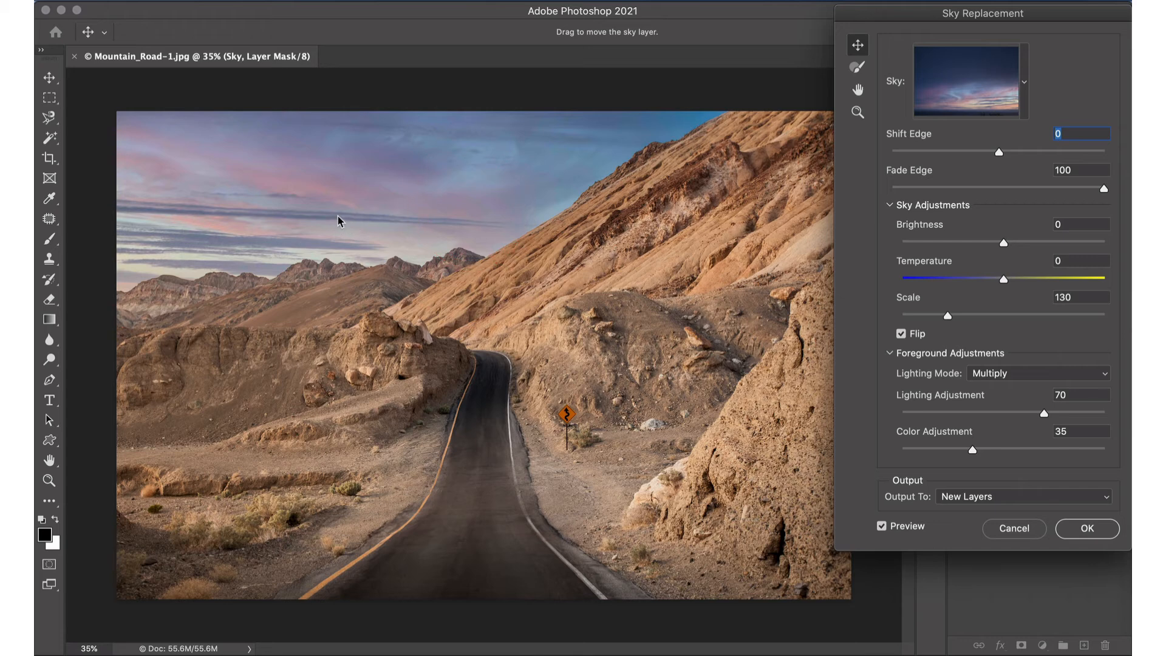
drag(339, 220, 385, 206)
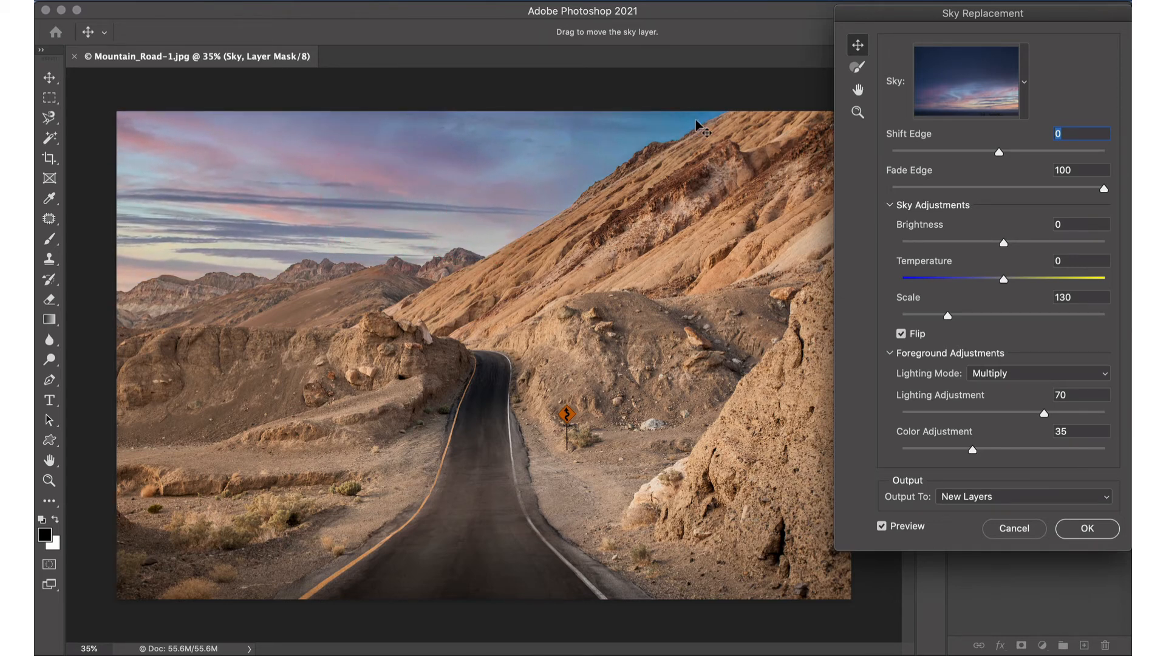
- Enlarge the sky to a scale of 168 and move it upward behind the mountains
drag(949, 318, 971, 320)
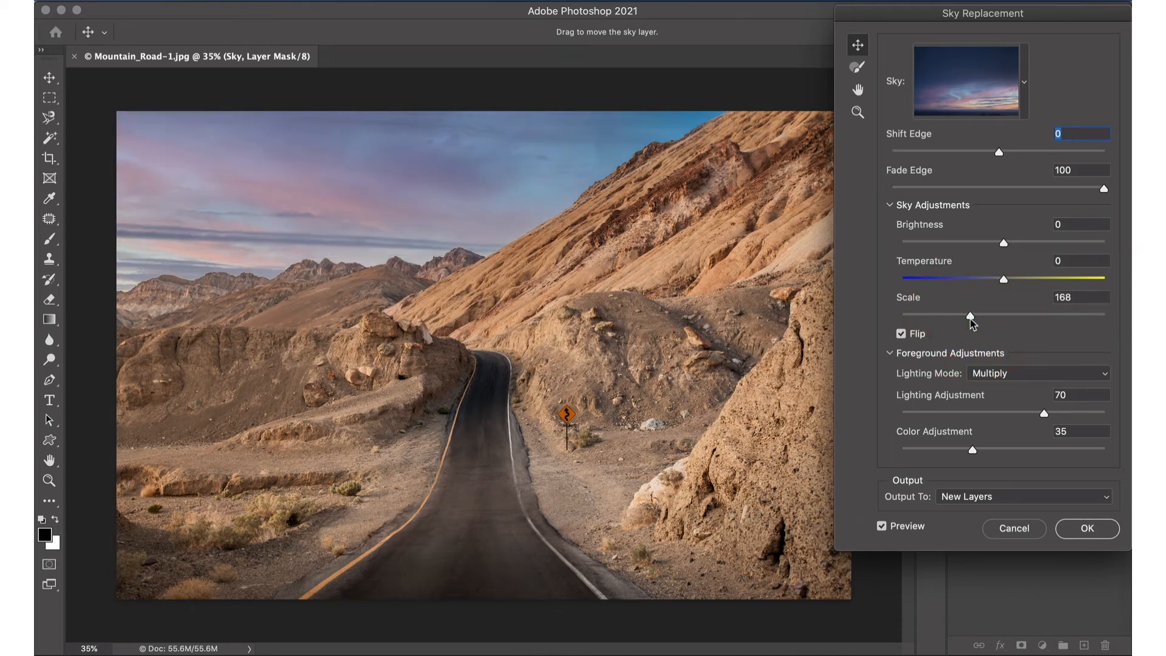
drag(479, 219, 493, 150)
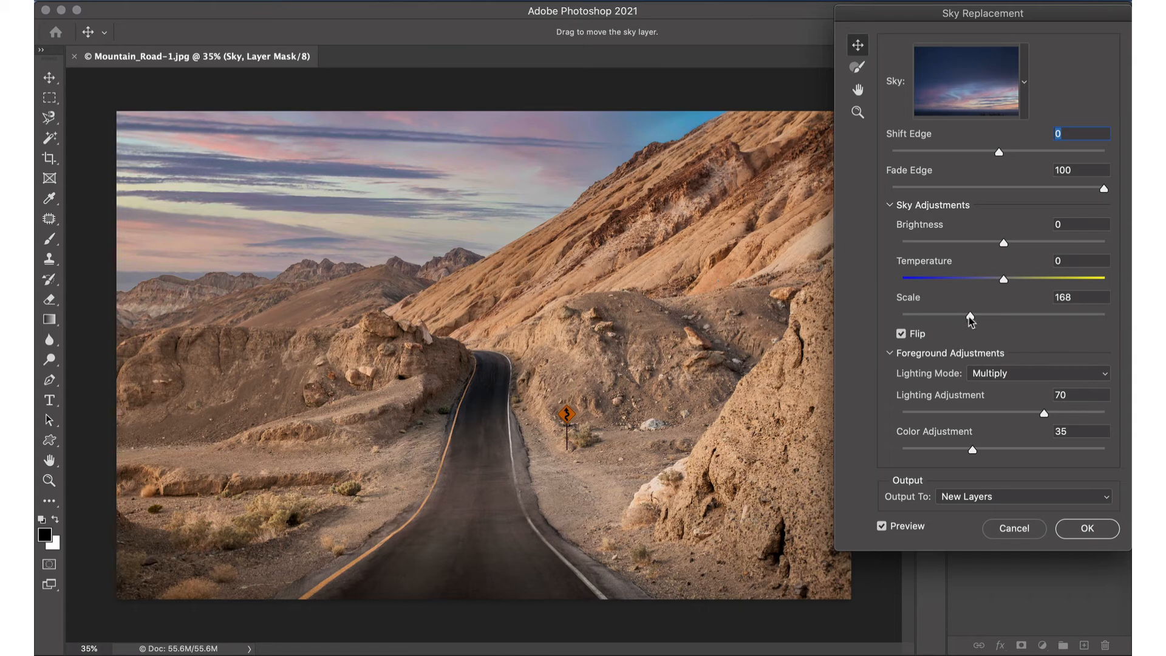
- Reduce the sky's scale to 81 and move it down and to the left to fill the whole sky area
mouse_move(969, 320)
mouse_down()
mouse_move(995, 322)
mouse_move(965, 316)
mouse_up()
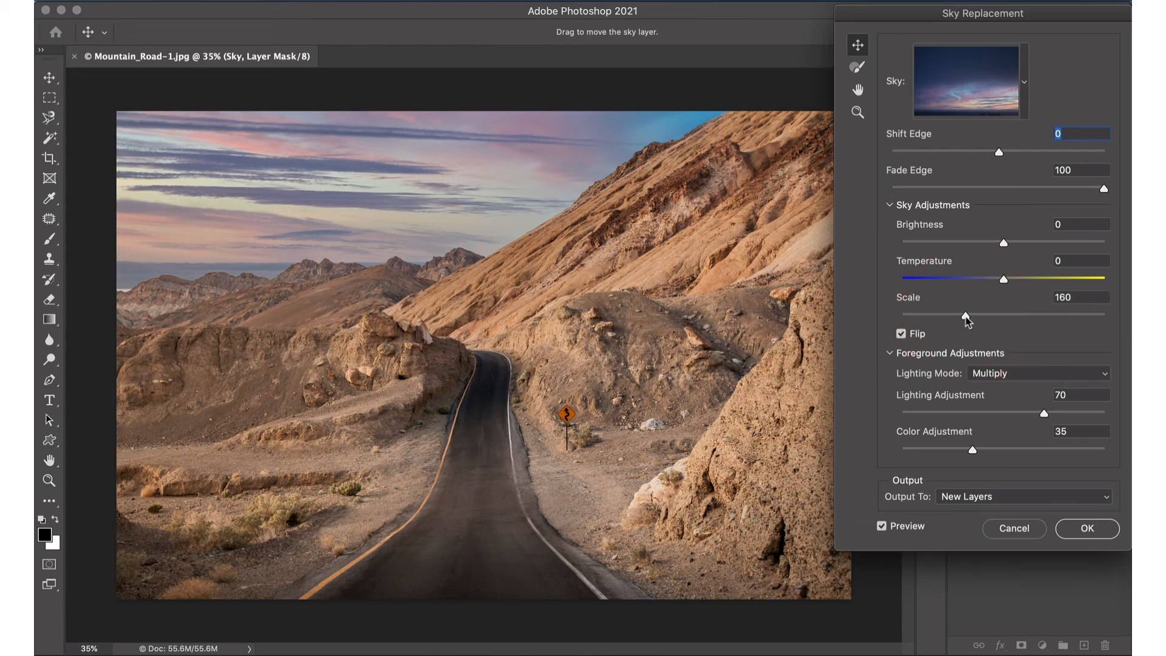
drag(966, 316, 919, 318)
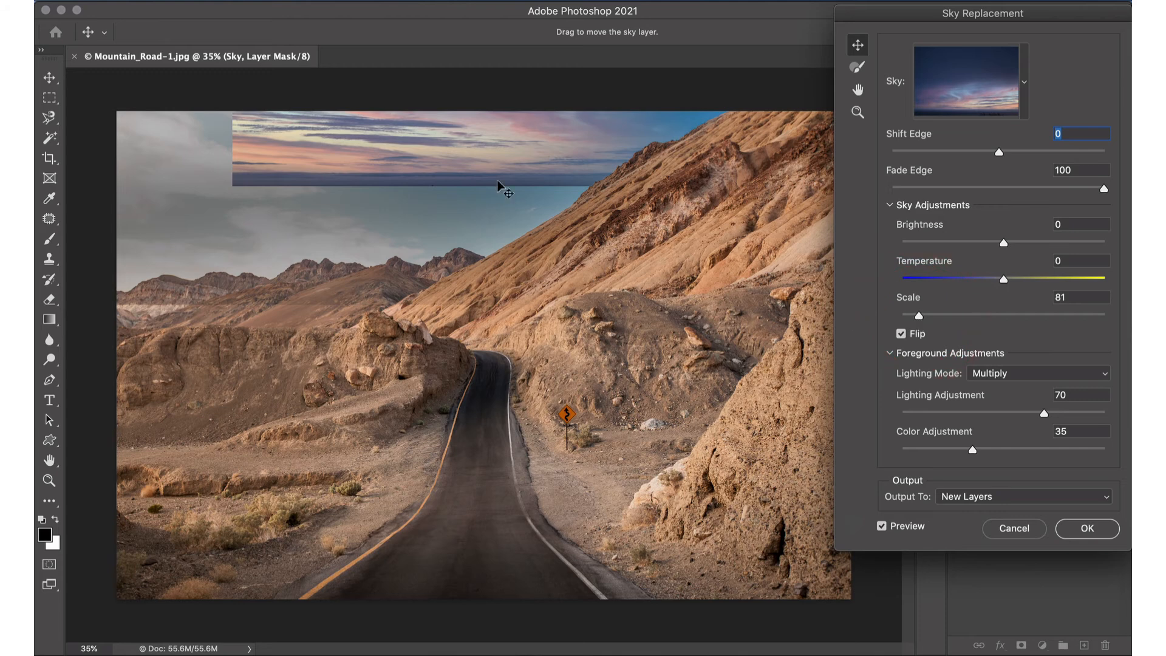
mouse_move(486, 135)
mouse_down()
mouse_move(453, 190)
mouse_move(355, 262)
mouse_move(368, 258)
mouse_up()
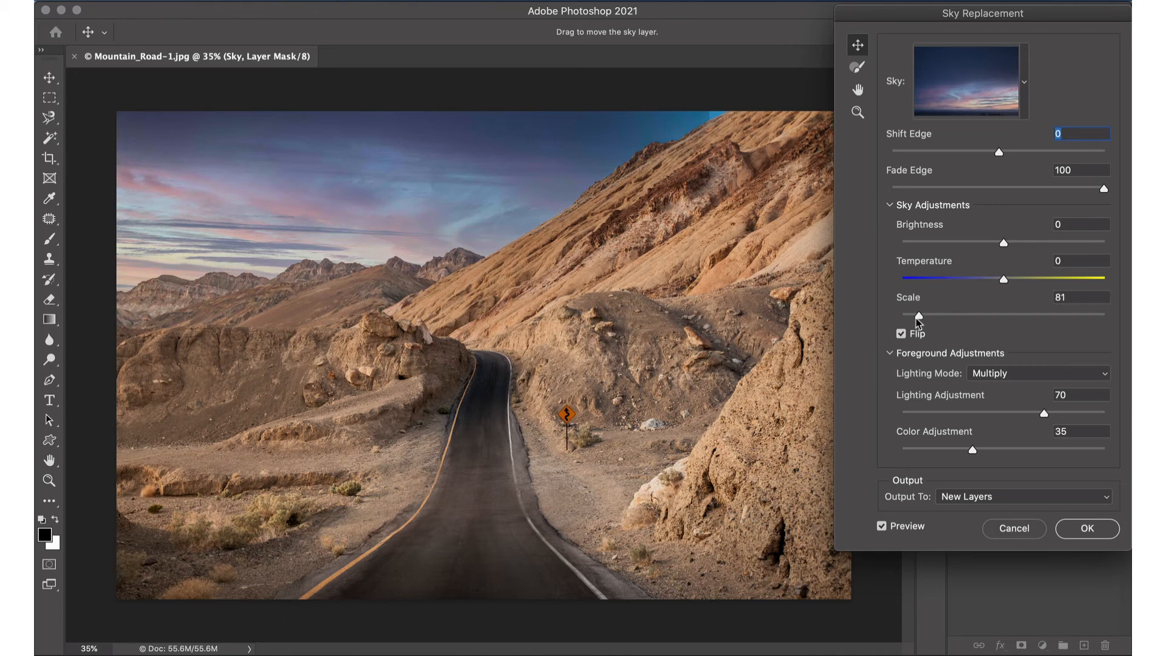
- Set the sky's scale to 135 and move it up and to the right so the cloud bands sit above the ridge
drag(919, 315, 951, 316)
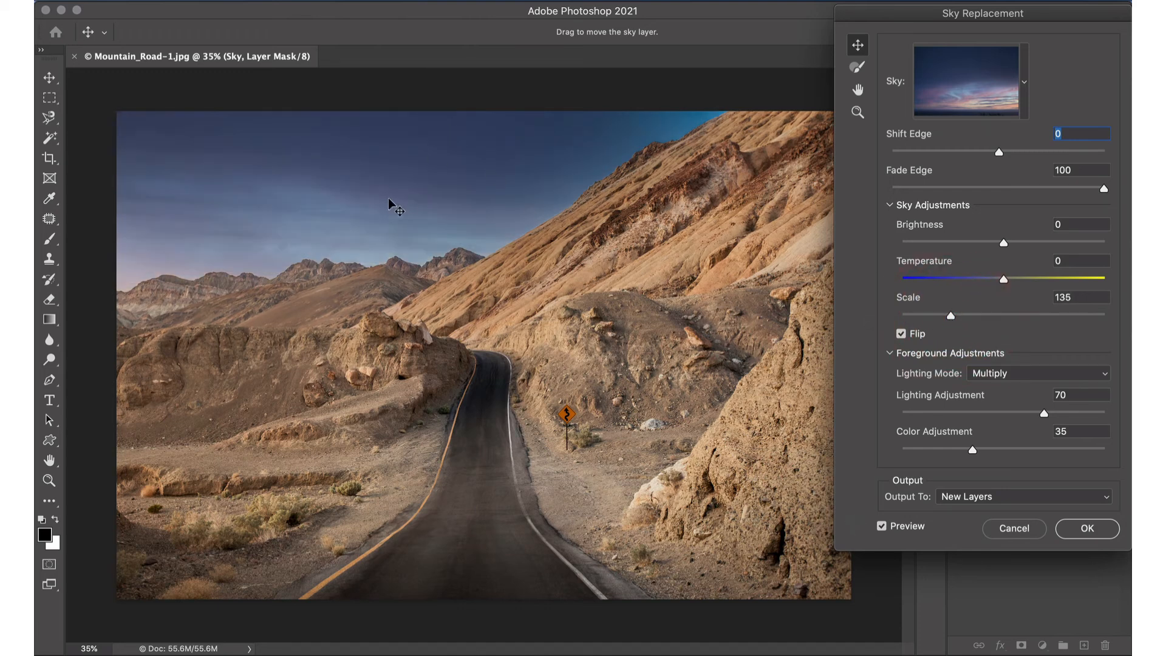
drag(389, 200, 461, 130)
drag(370, 214, 393, 204)
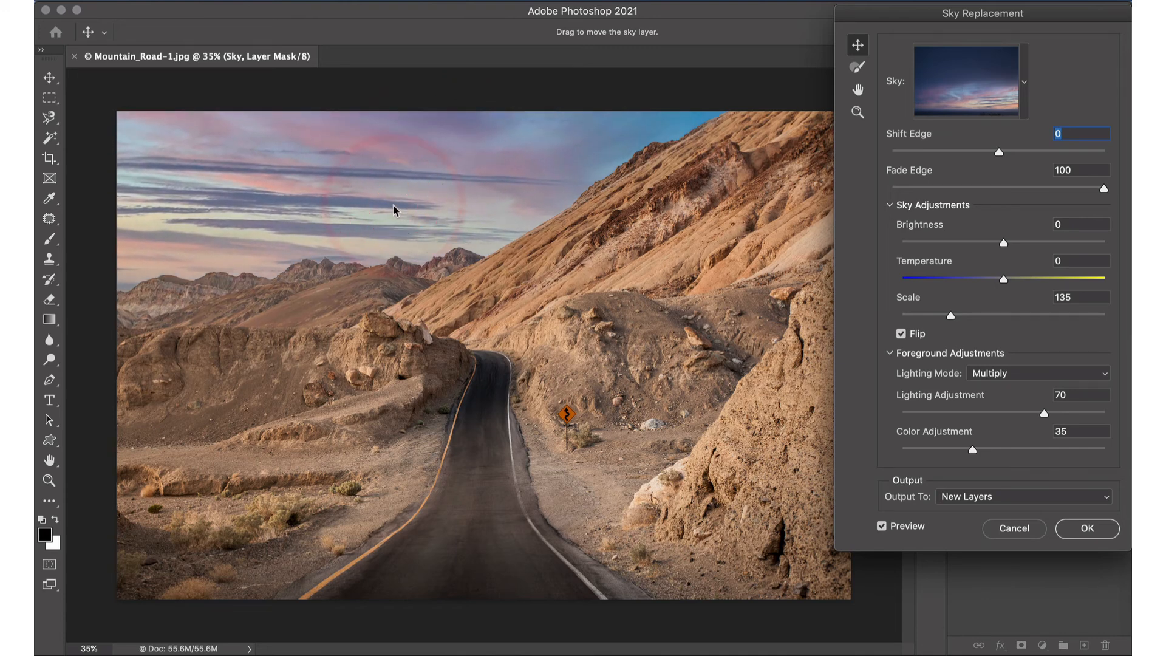